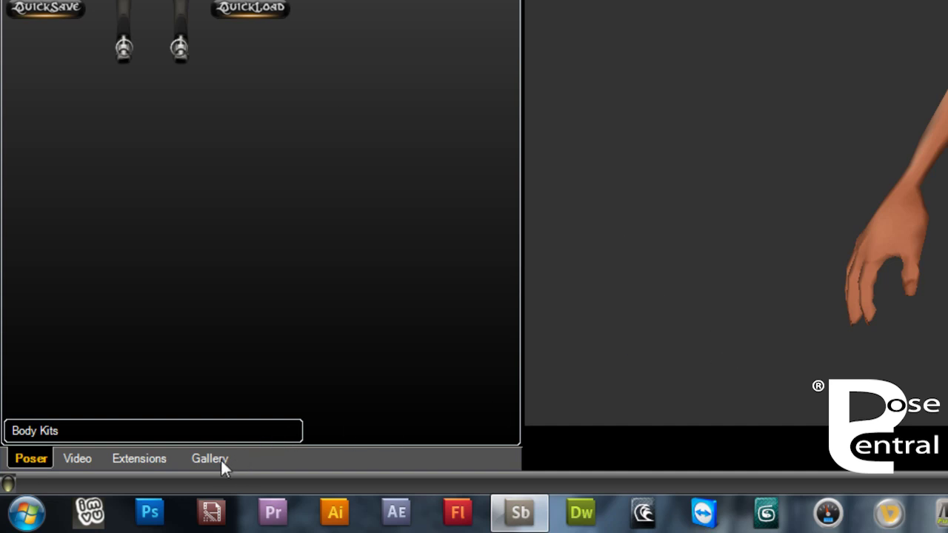
- Show the pose gallery listing the Standing, Sitting, Lying, Kneeling and Crouching categories
left_click(221, 460)
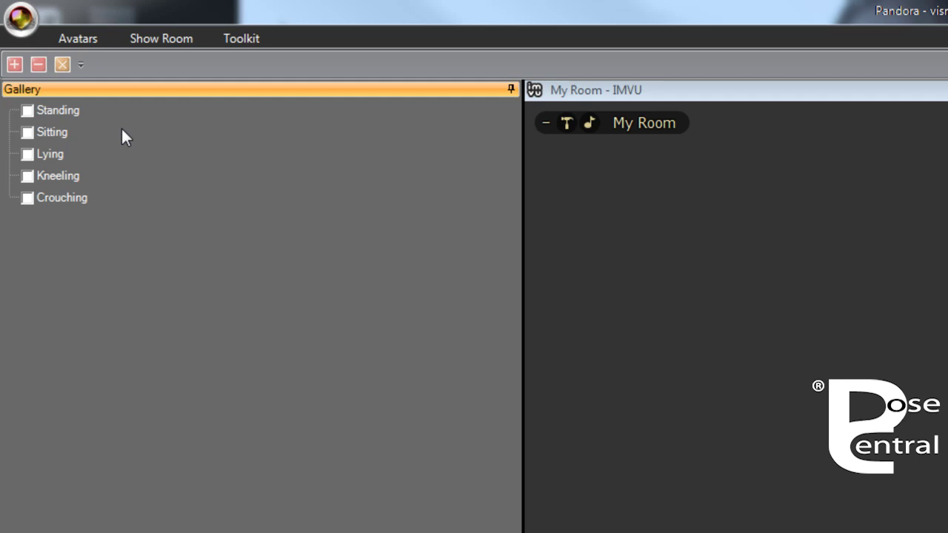
- Add a new subcategory named 'sexy' under the Standing category
right_click(59, 117)
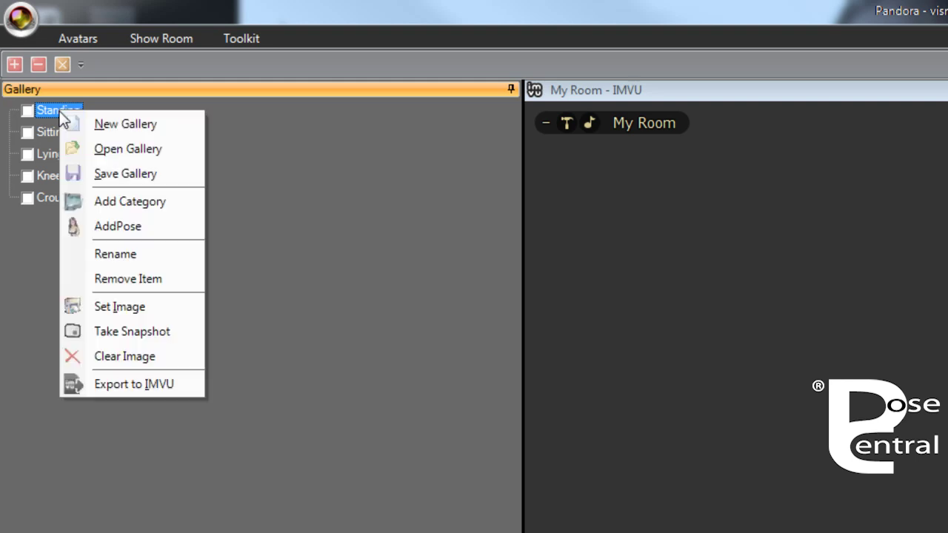
left_click(101, 205)
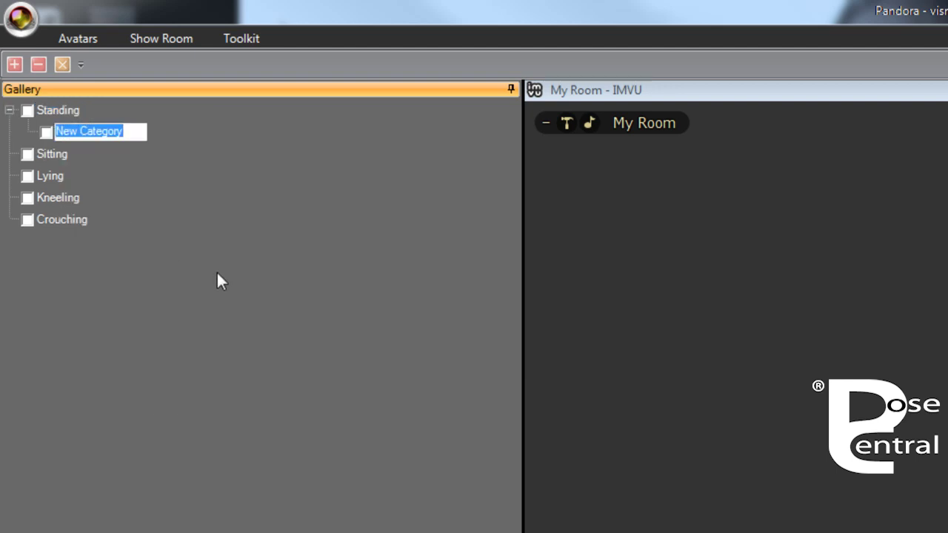
type("sexy")
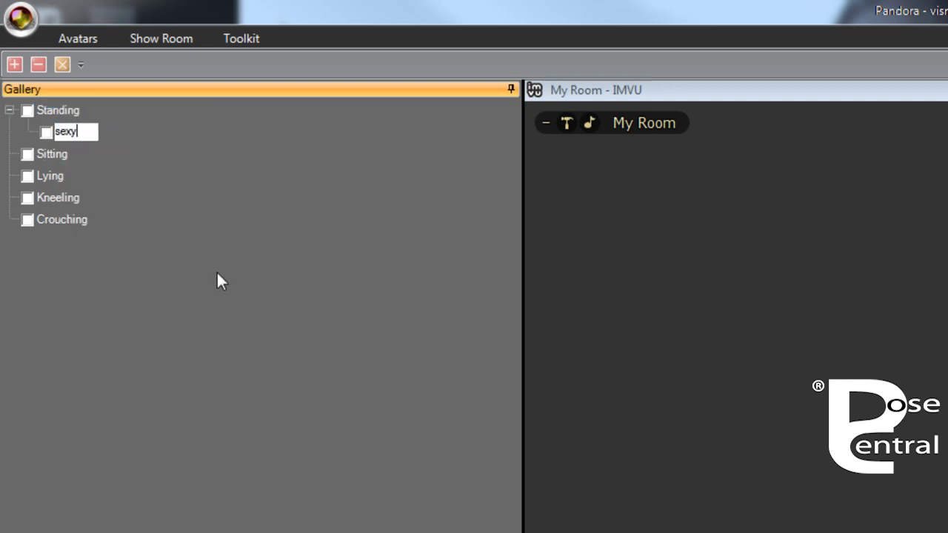
key("Return")
- Add the four pose files body1 to body4 to the Standing 'sexy' subcategory
right_click(69, 138)
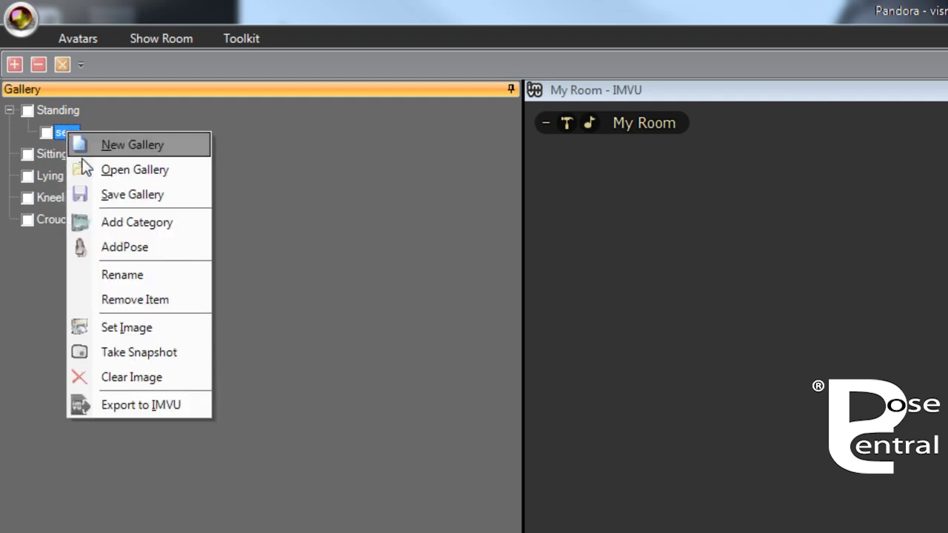
left_click(115, 247)
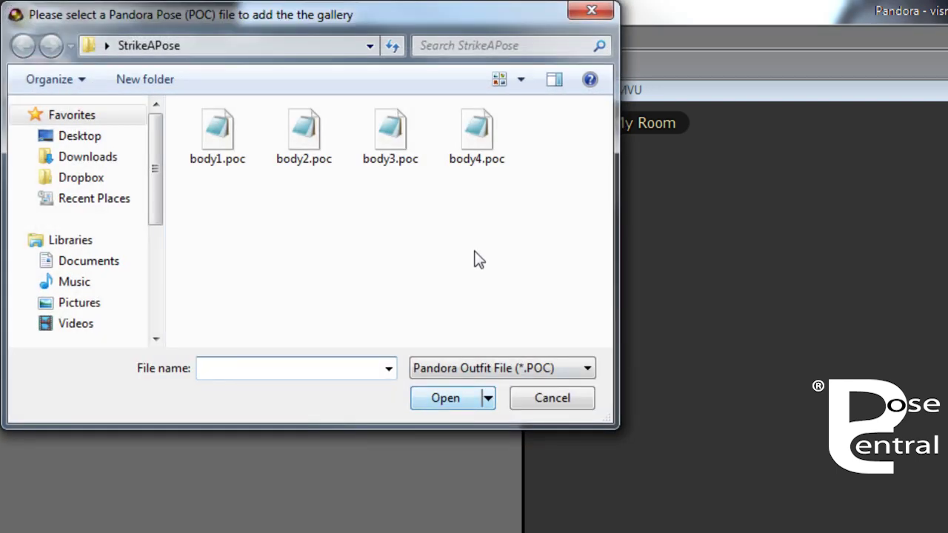
left_click_drag(530, 200, 190, 100)
left_click(434, 404)
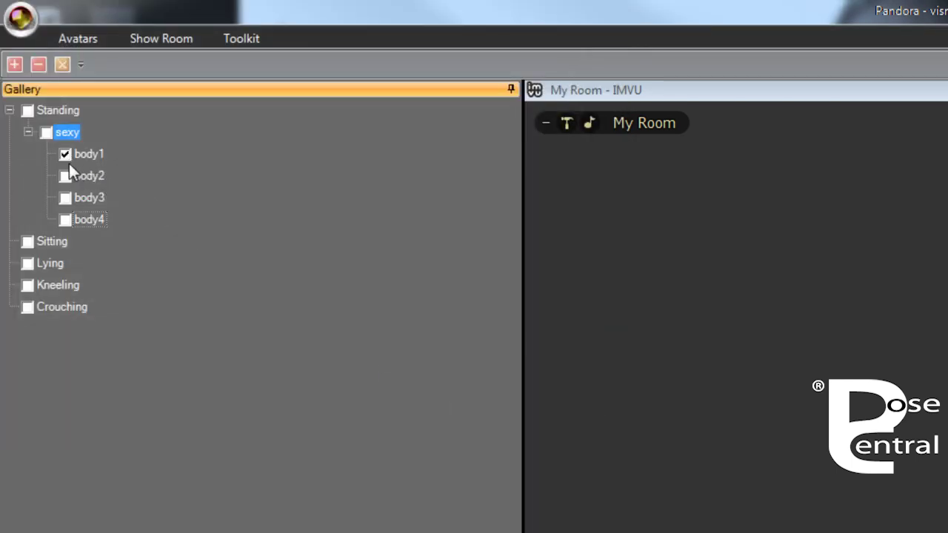
- Check poses body2, body3 and body4, select body1, and show the posed avatar in the room
left_click(65, 176)
left_click(65, 198)
left_click(66, 220)
left_click(88, 154)
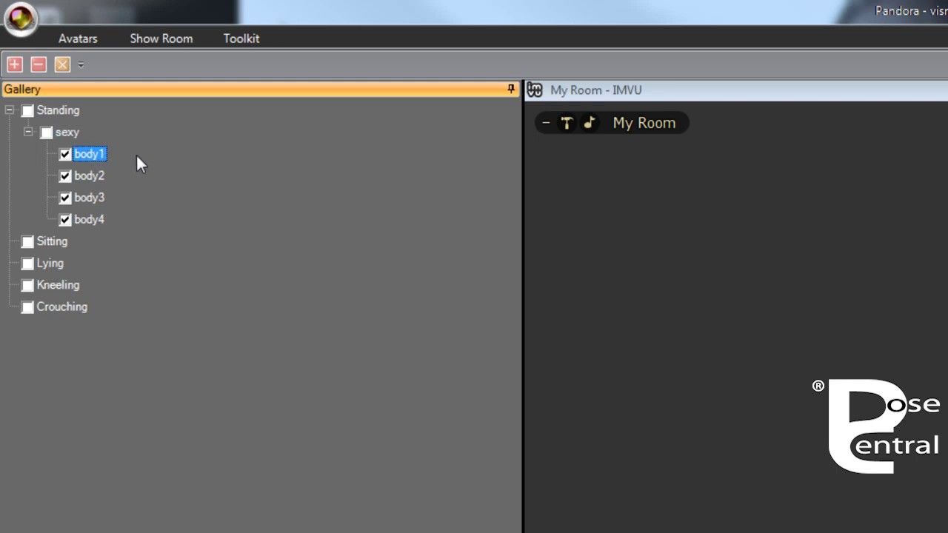
left_click(743, 270)
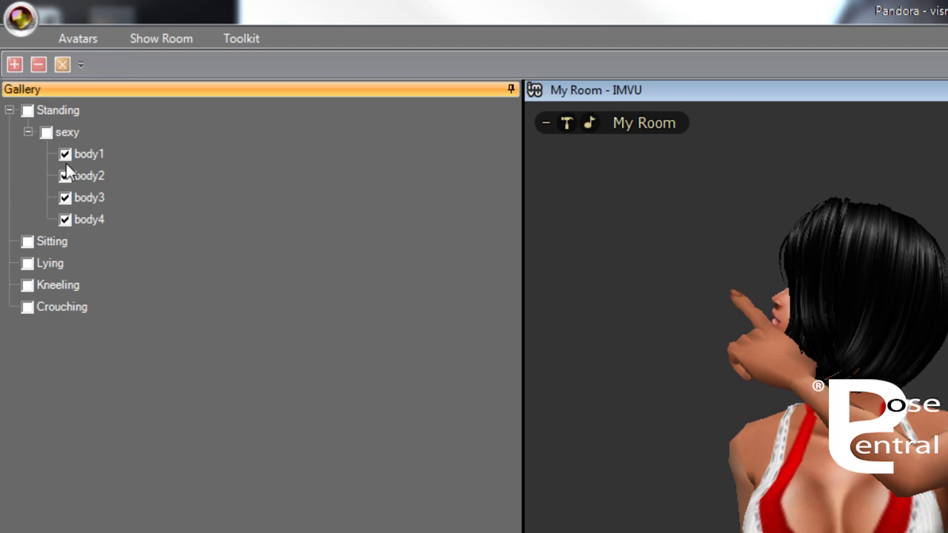
left_click(49, 243)
- Create a 'sexy' subcategory under the Sitting category
right_click(49, 243)
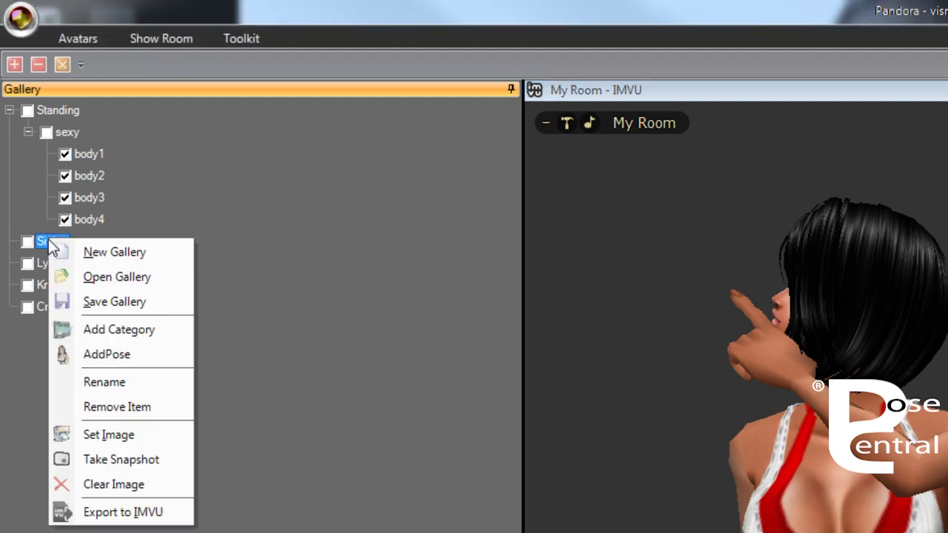
left_click(108, 332)
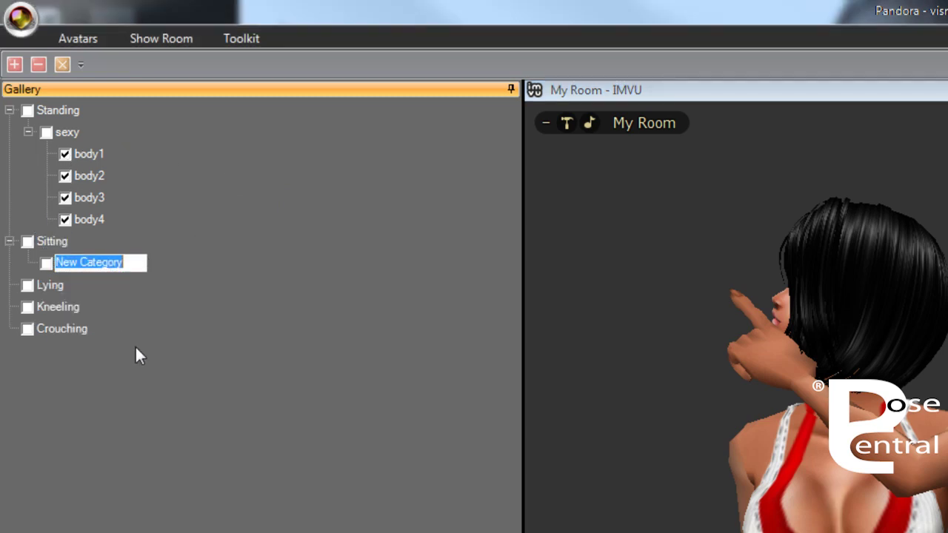
type("sexy")
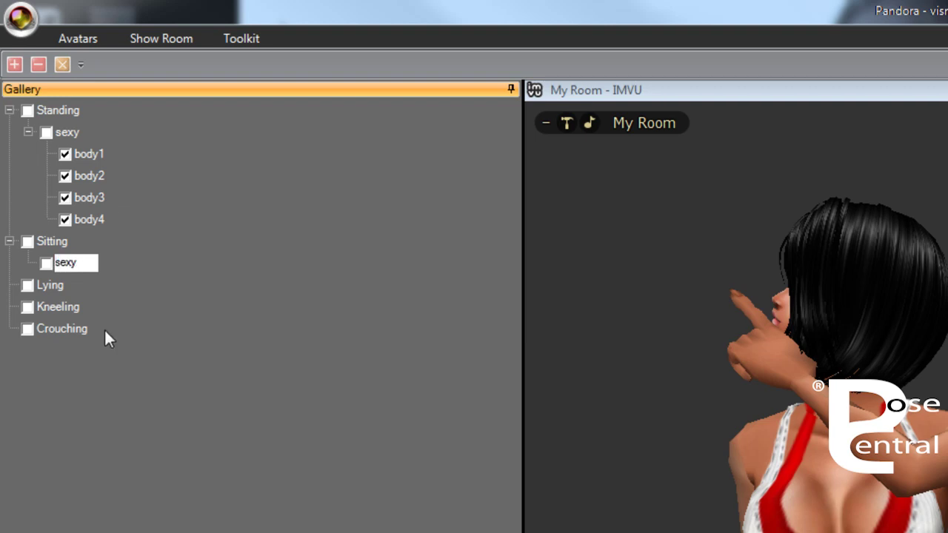
key("Return")
- Add the pose files body1 to body4 to Sitting's 'sexy' subcategory
right_click(75, 261)
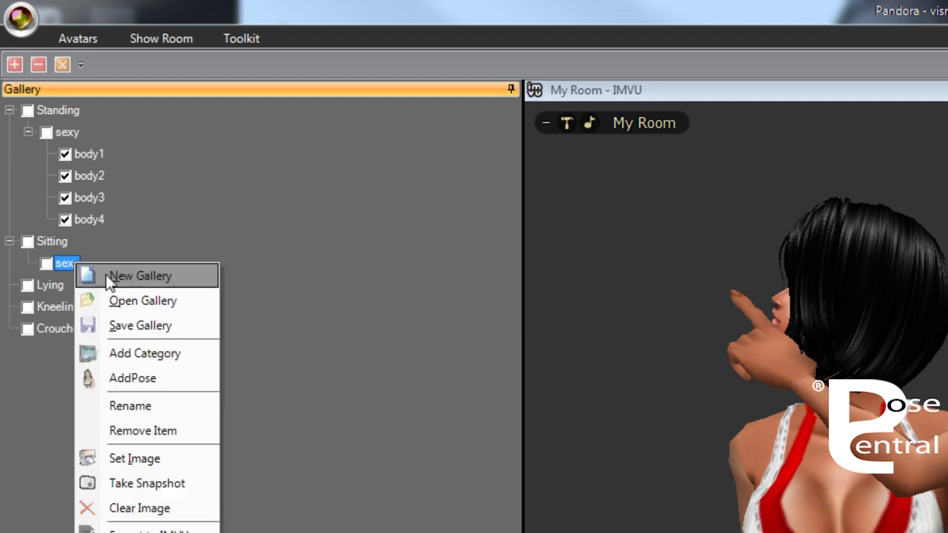
left_click(121, 378)
left_click(512, 194)
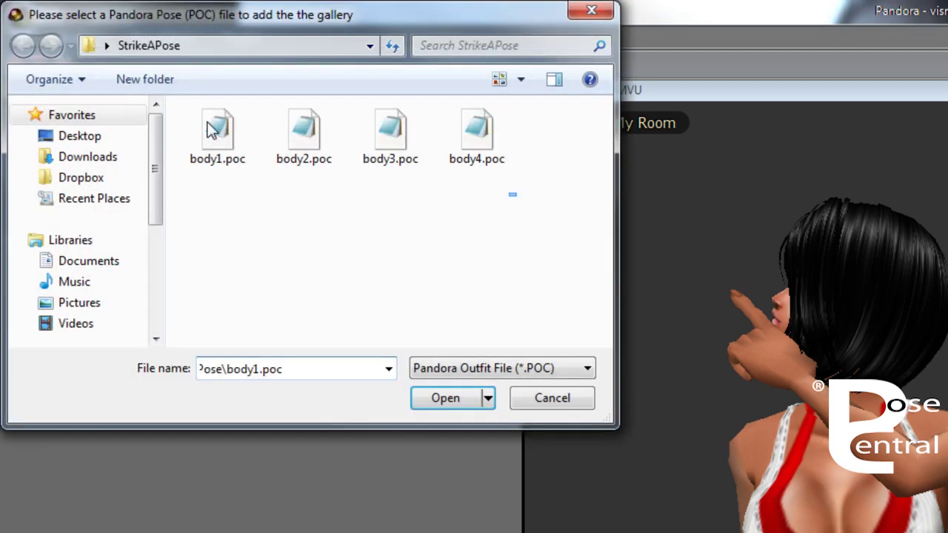
left_click_drag(211, 130, 207, 122)
left_click(444, 397)
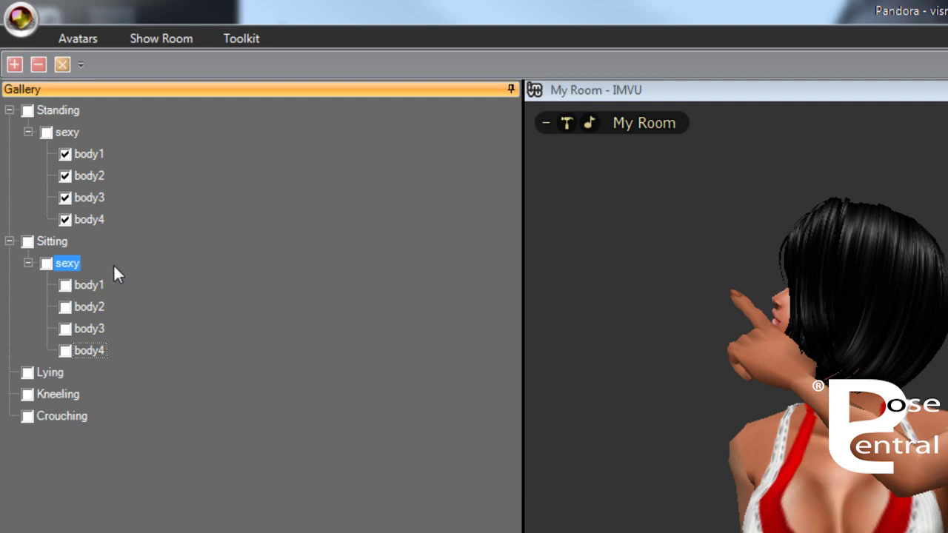
- Take a snapshot of the avatar as body1's thumbnail, framing the snapshot window over it
left_click(84, 155)
right_click(86, 155)
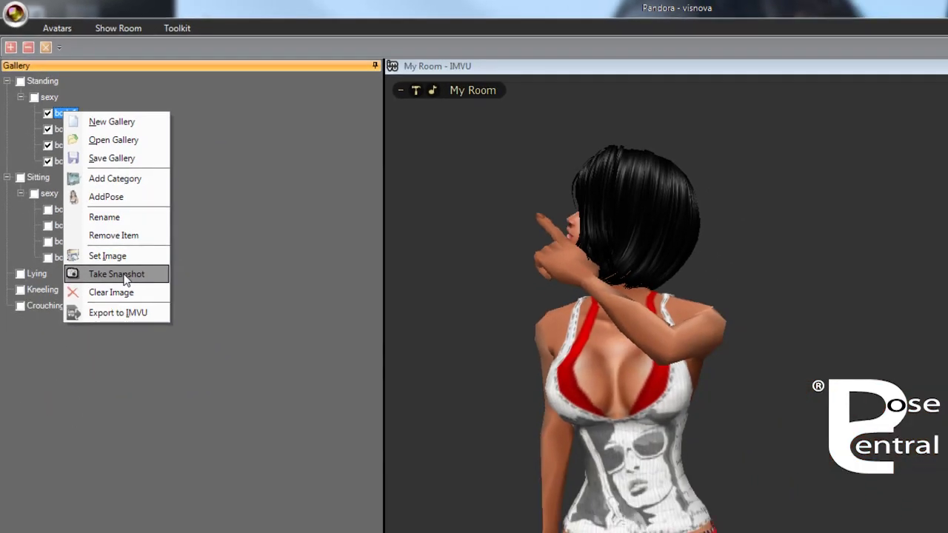
left_click(157, 374)
left_click_drag(164, 57, 188, 57)
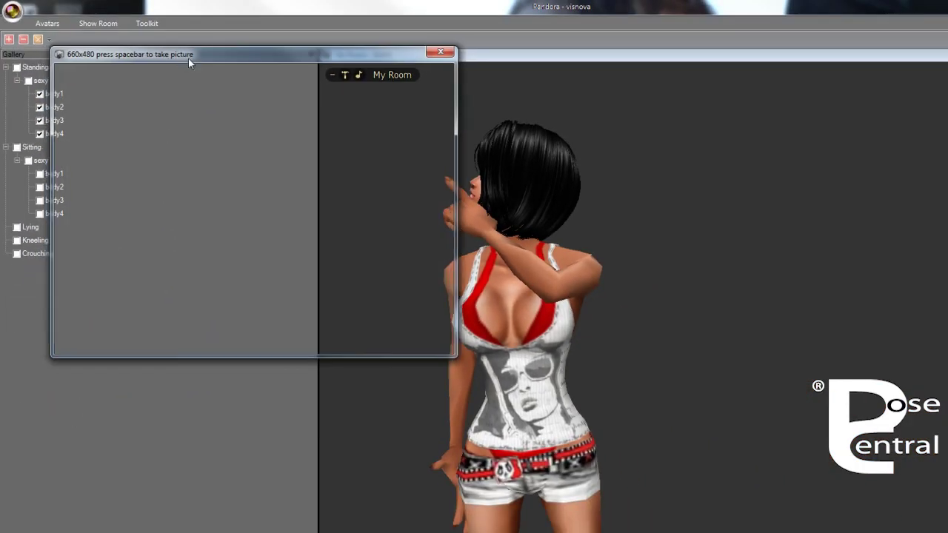
left_click_drag(252, 83, 504, 95)
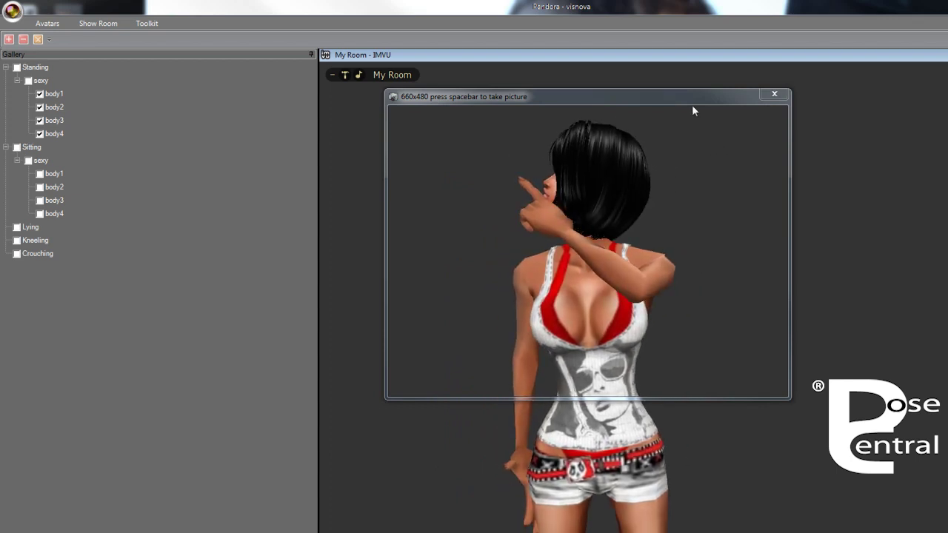
left_click(686, 108)
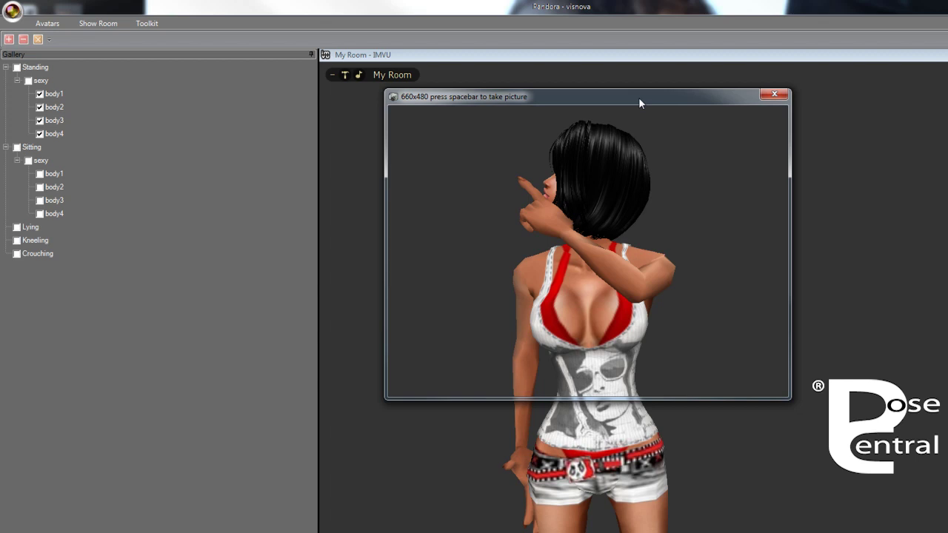
key("space")
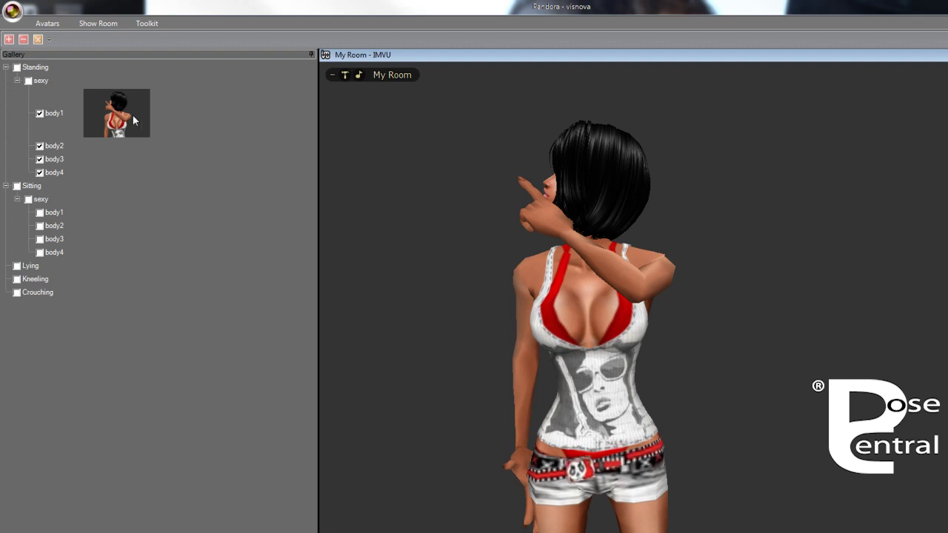
left_click(59, 148)
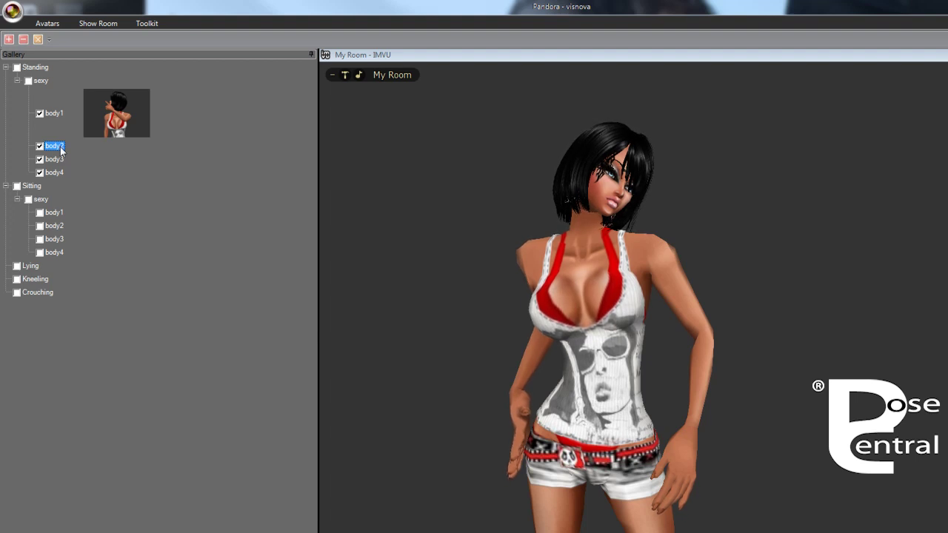
- Capture a snapshot thumbnail of body2's hand-on-hip pose with the frame over the avatar
right_click(60, 146)
left_click(103, 281)
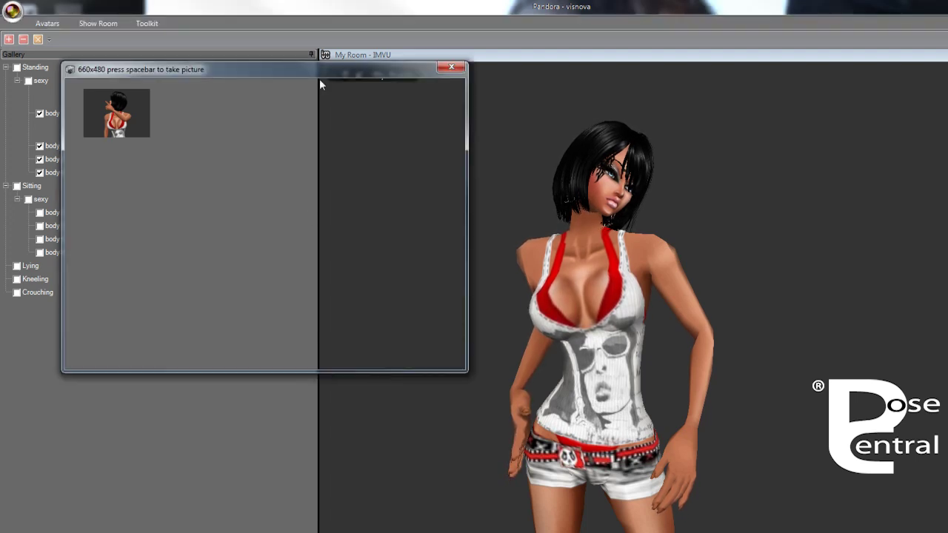
left_click_drag(307, 69, 624, 104)
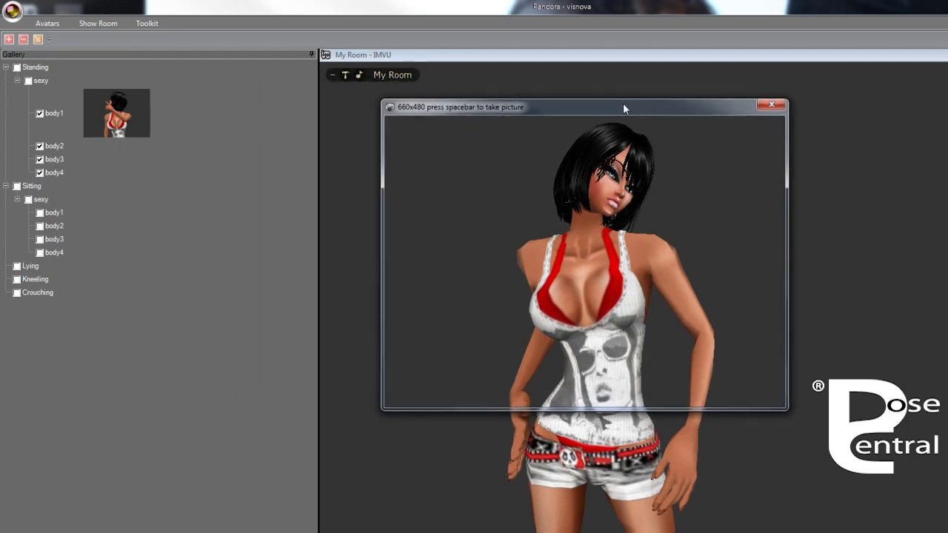
key("space")
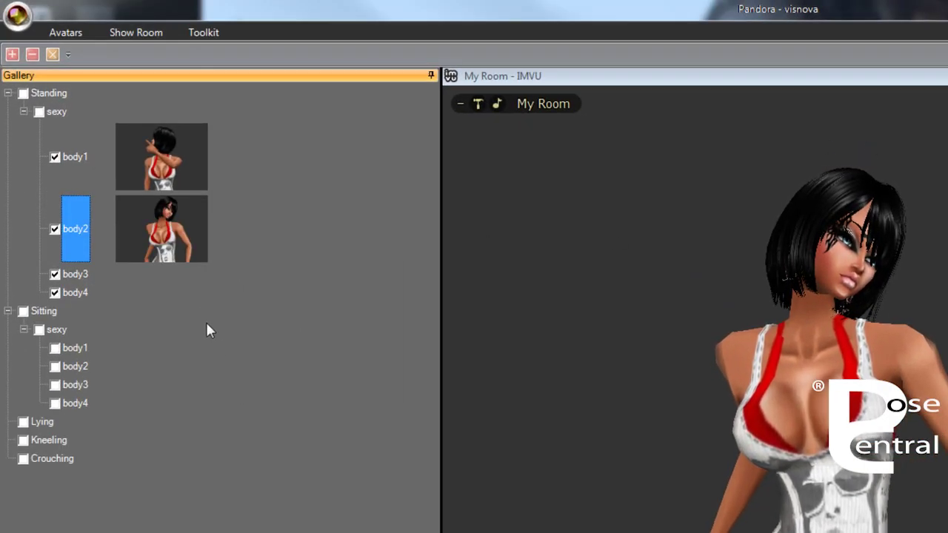
- Replay the body1 pose on the avatar in the room
left_click(150, 158)
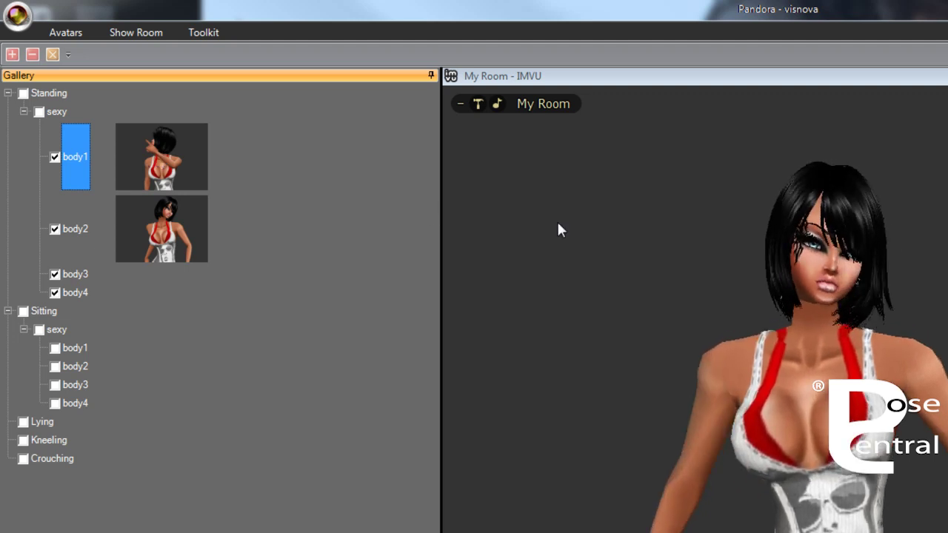
left_click(508, 203)
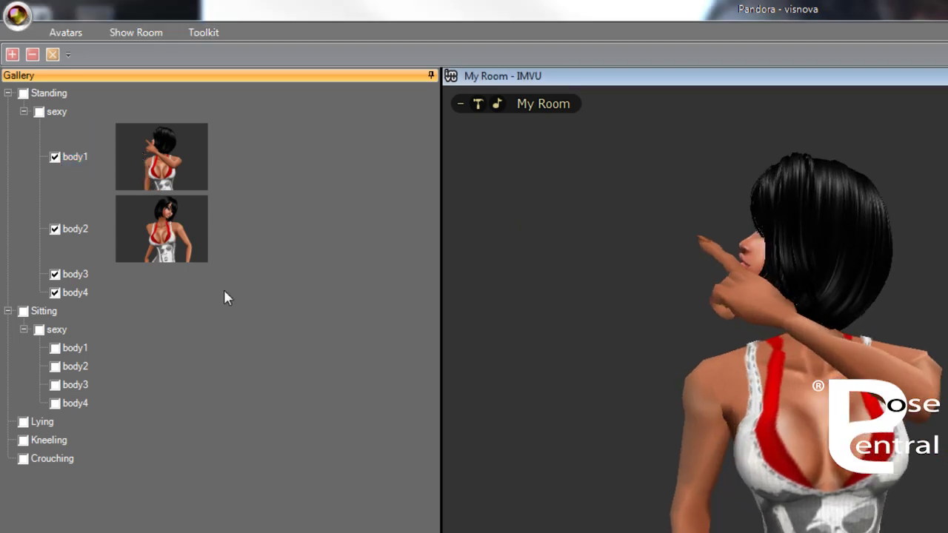
right_click(270, 194)
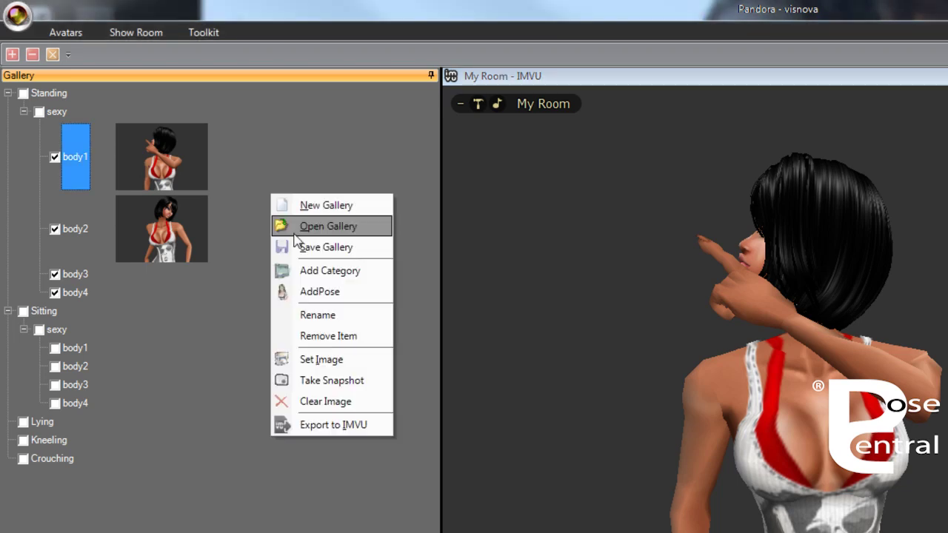
- Save the gallery with the body1 and body2 thumbnails to a Pandora gallery file
left_click(324, 248)
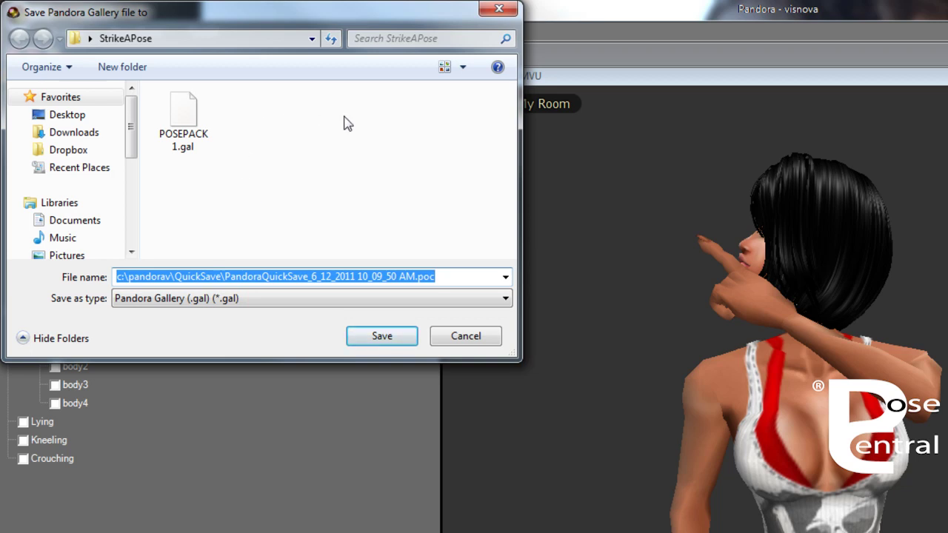
left_click(381, 335)
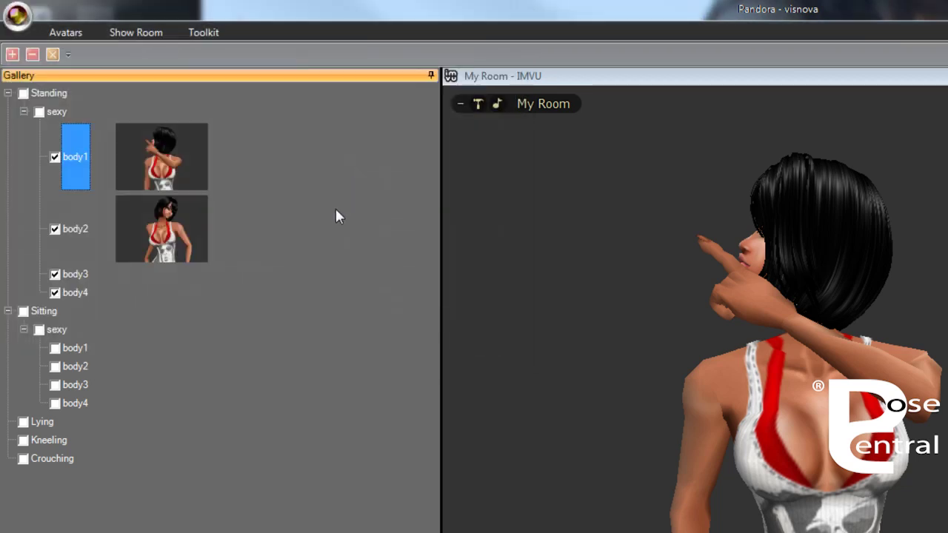
left_click(507, 163)
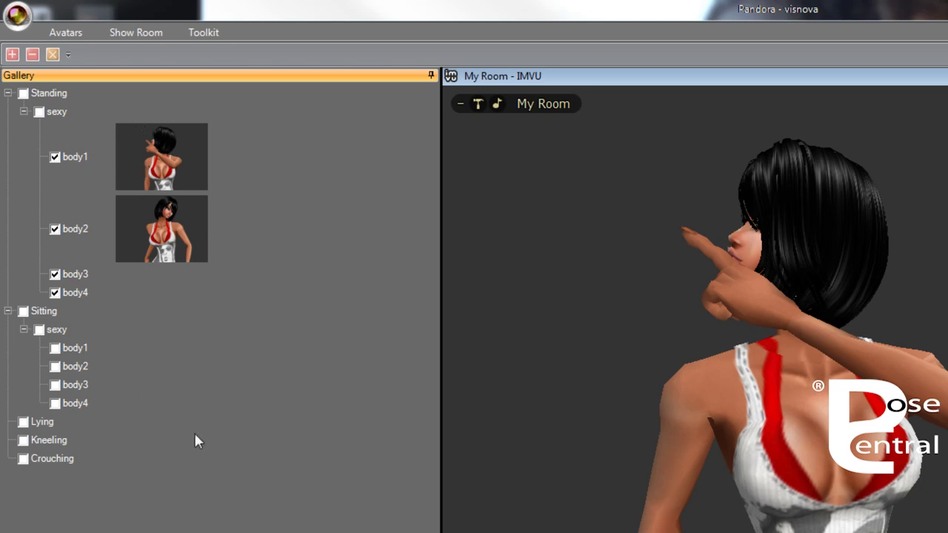
right_click(257, 157)
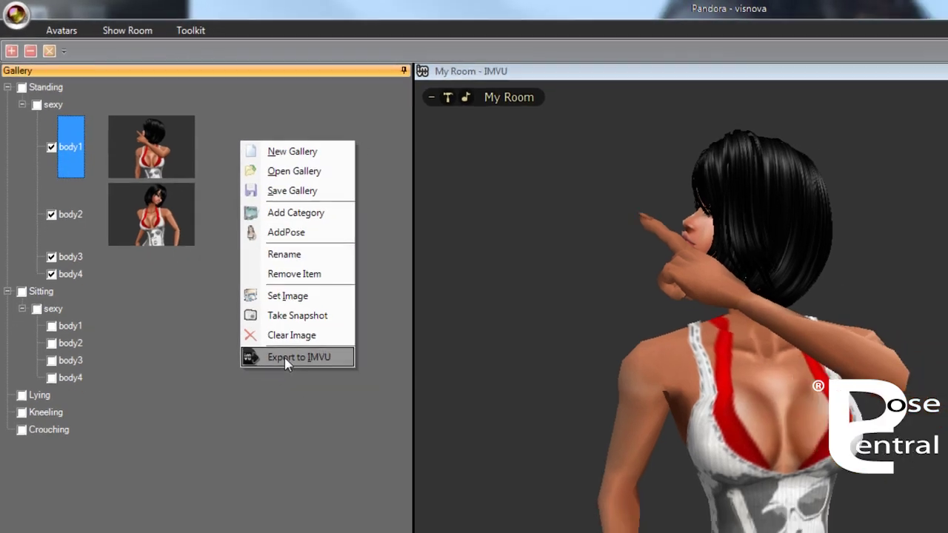
left_click(307, 383)
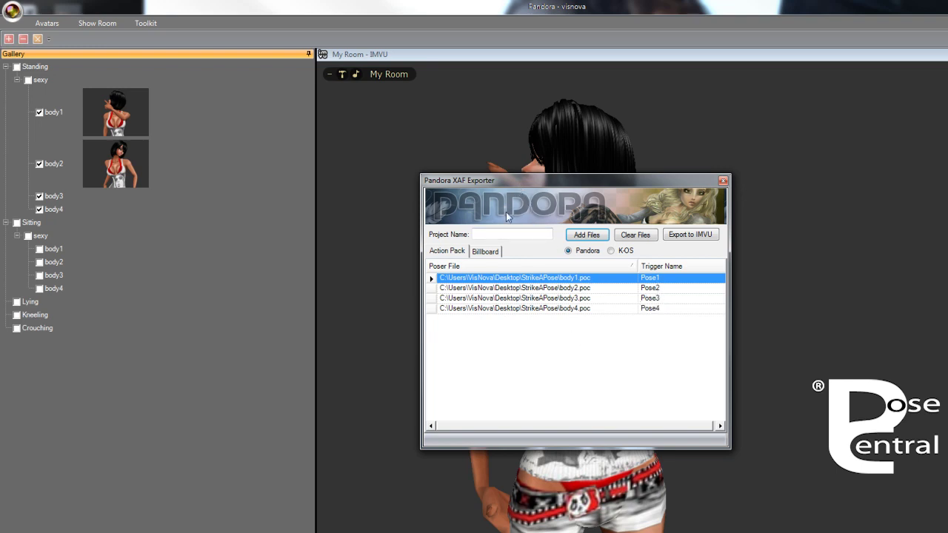
left_click(497, 234)
left_click_drag(569, 182, 370, 104)
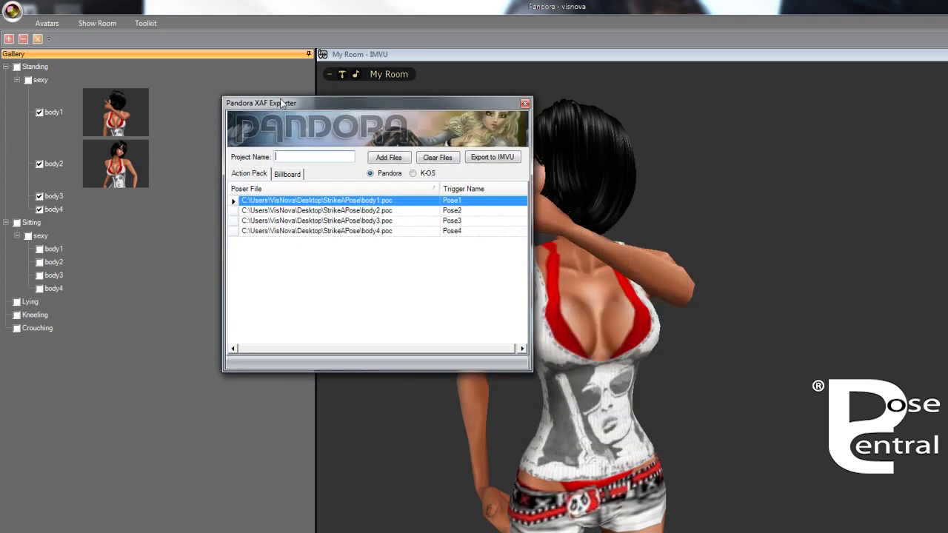
left_click(525, 103)
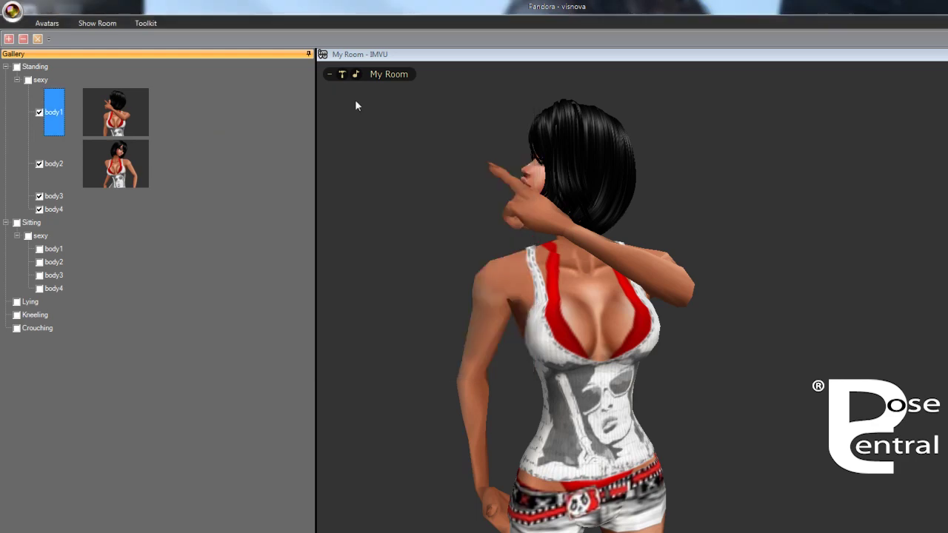